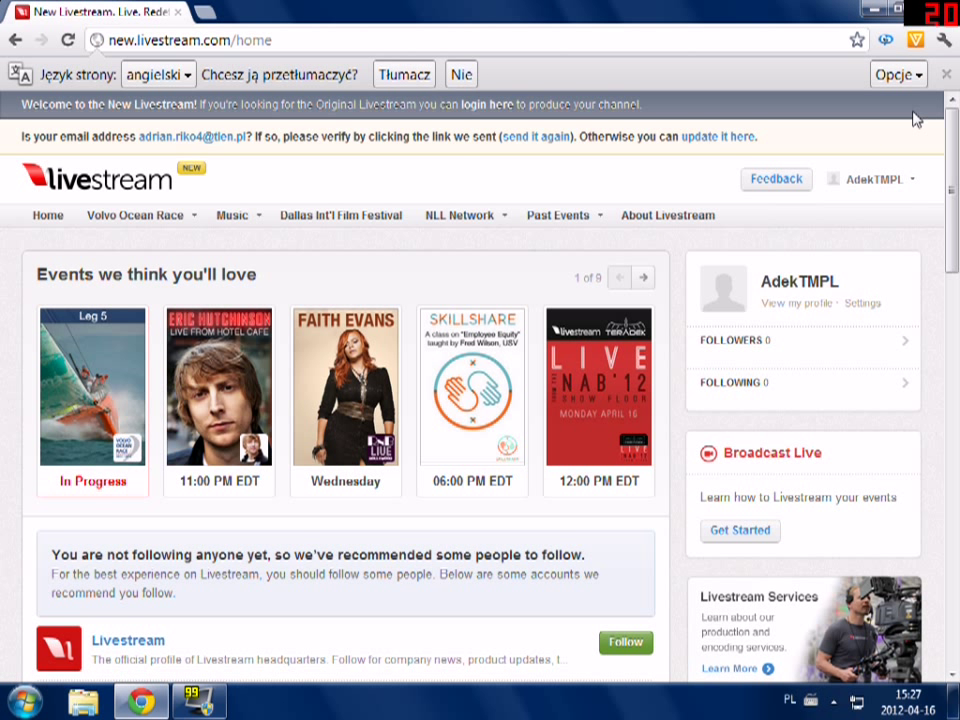
Minimize the browser, launch Livestream Procaster from the desktop and decline switching to the Basic scheme.
click(877, 9)
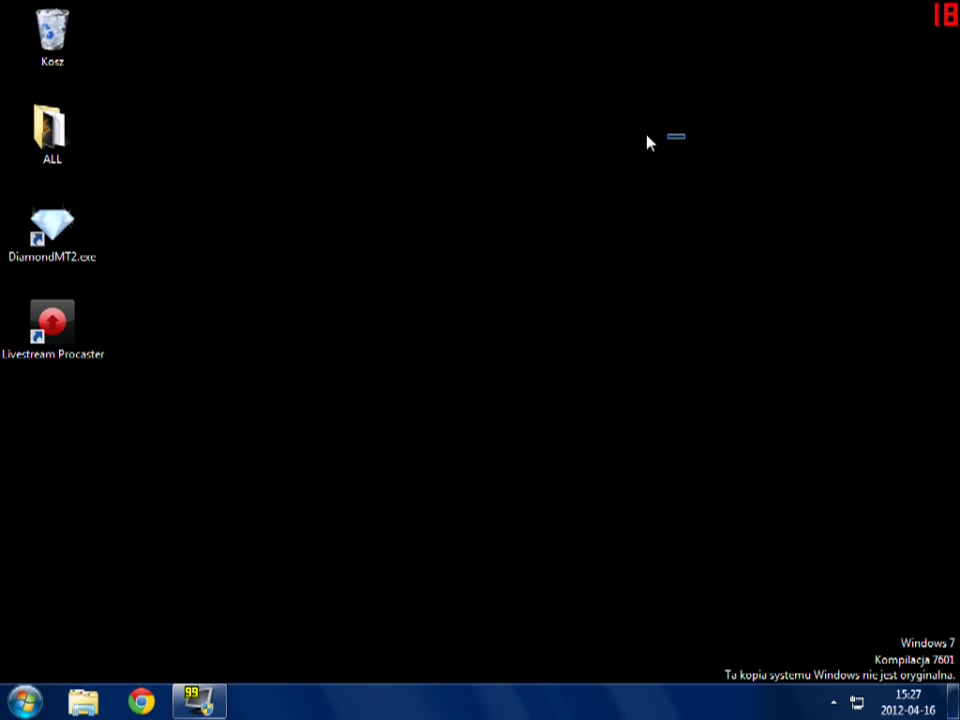
double_click(78, 346)
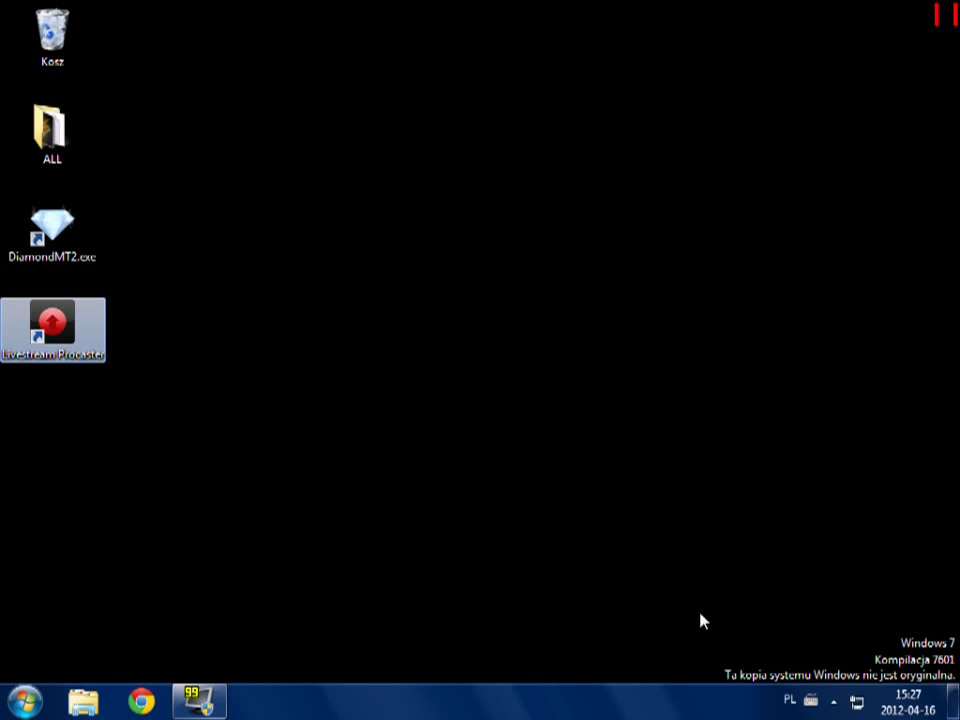
drag(700, 621, 958, 683)
drag(953, 633, 713, 711)
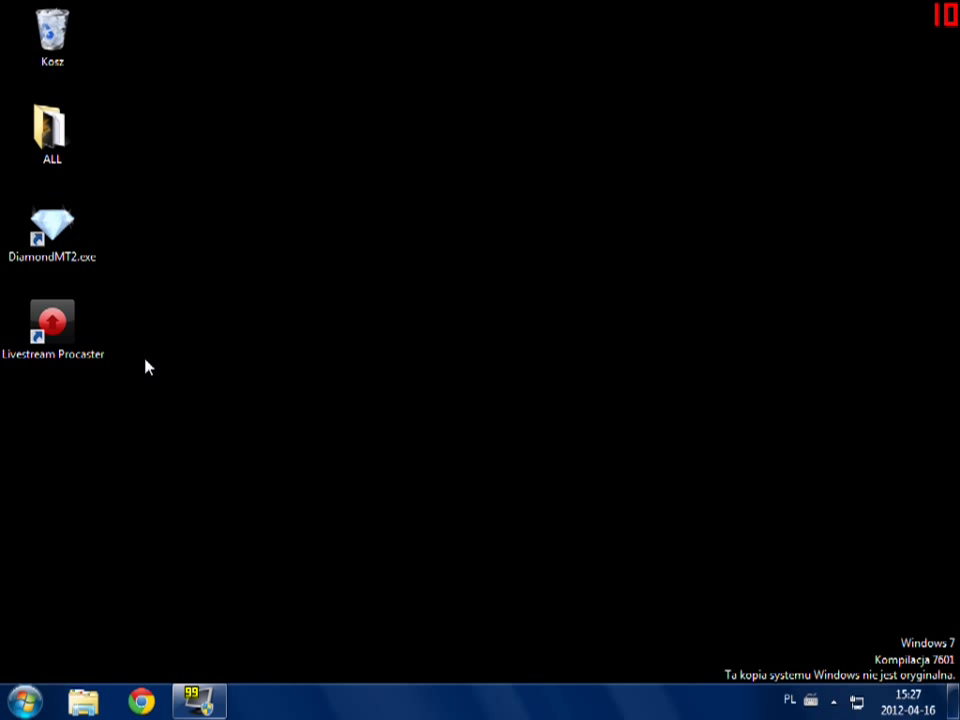
click(60, 322)
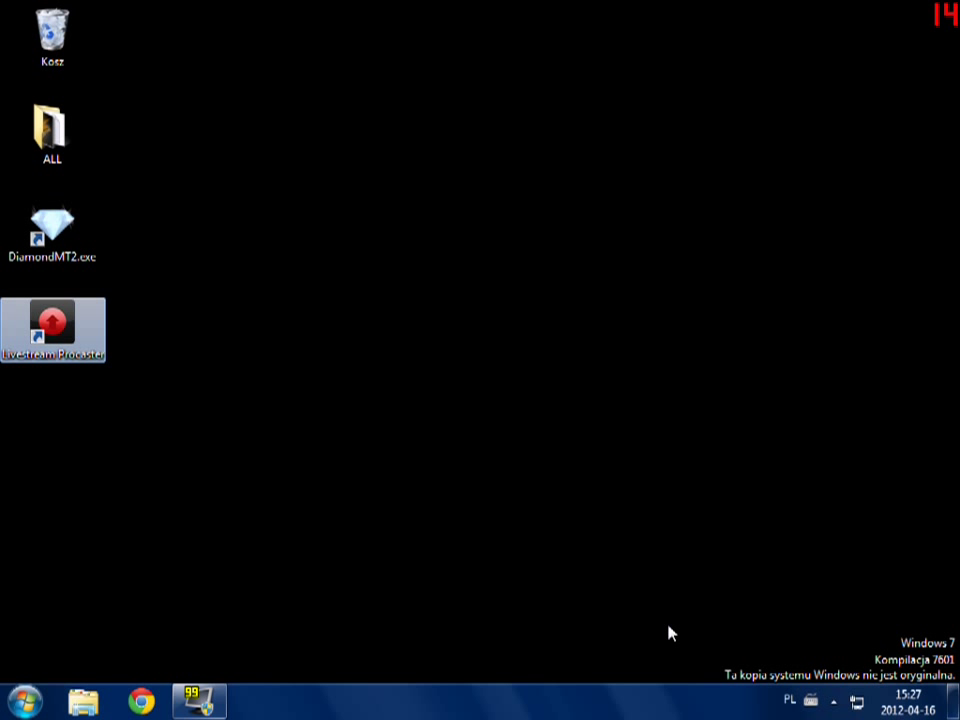
drag(954, 684, 600, 580)
click(57, 318)
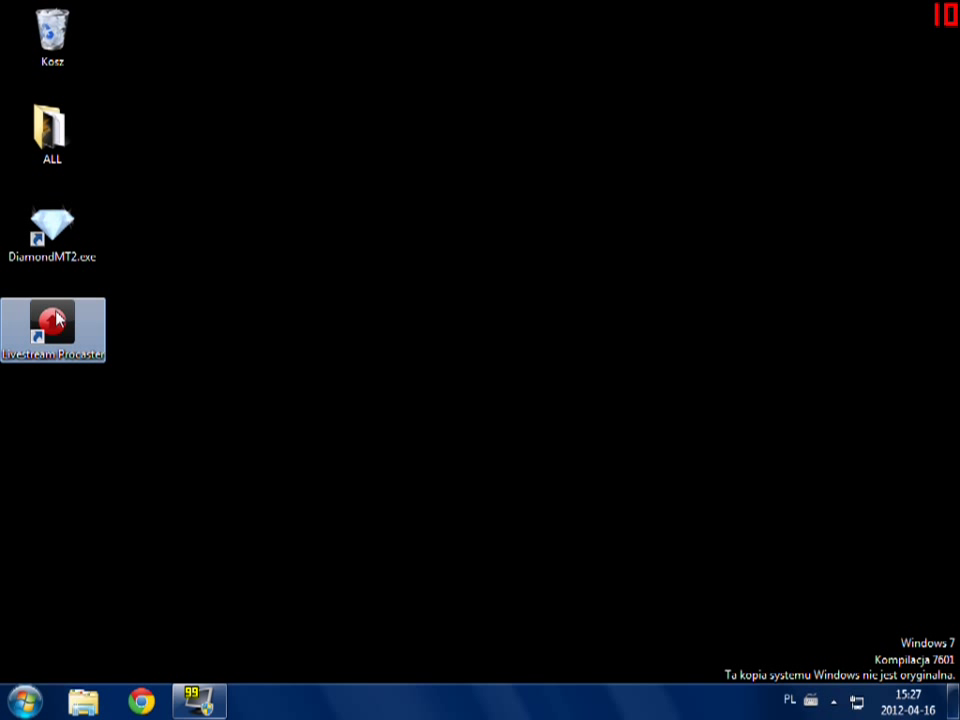
double_click(57, 318)
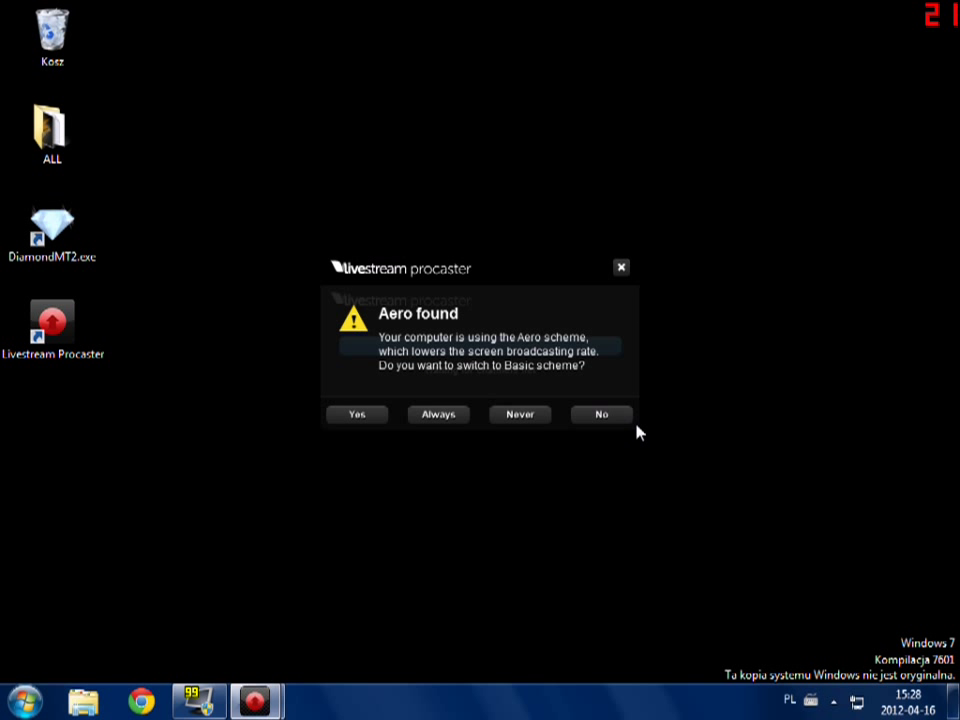
click(605, 418)
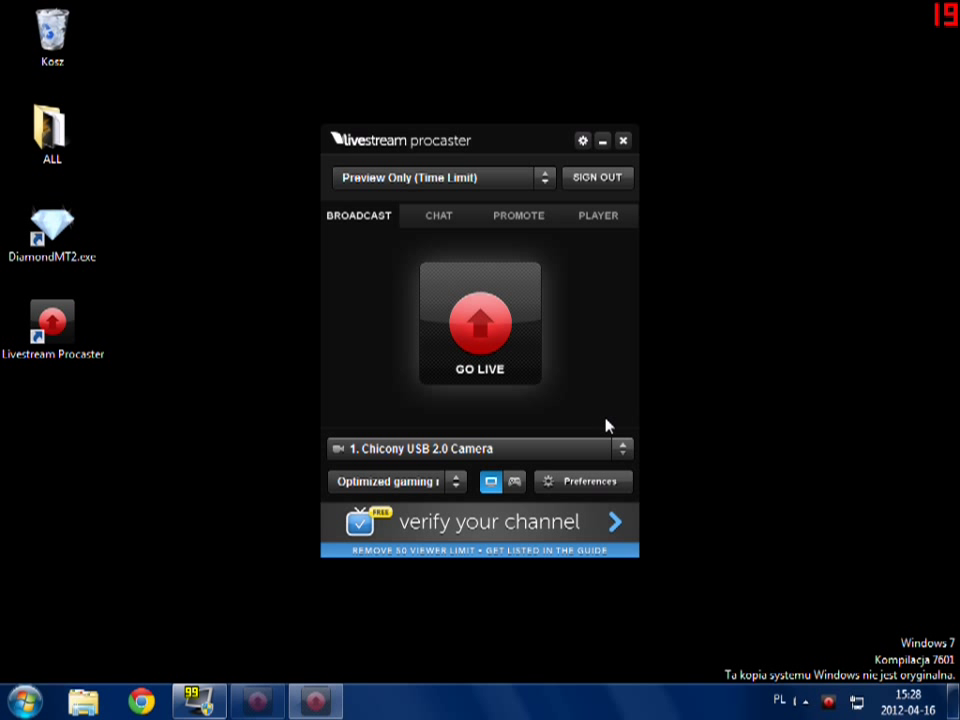
Open the Procaster preferences and examine the video, audio and desktop settings, including the sampling rate choices and the language option.
click(591, 497)
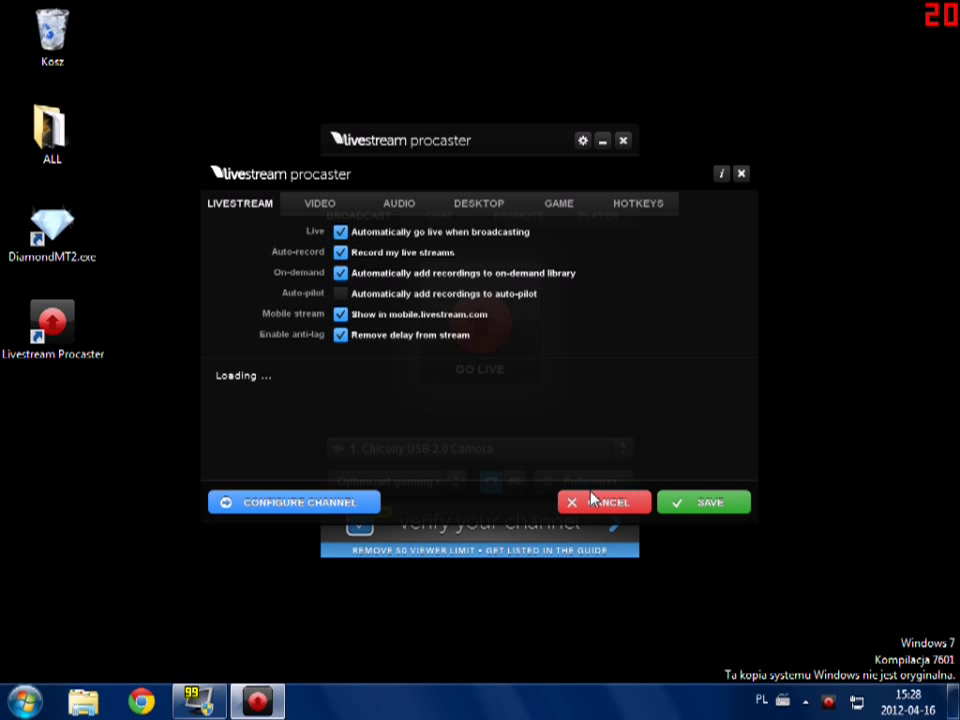
click(332, 211)
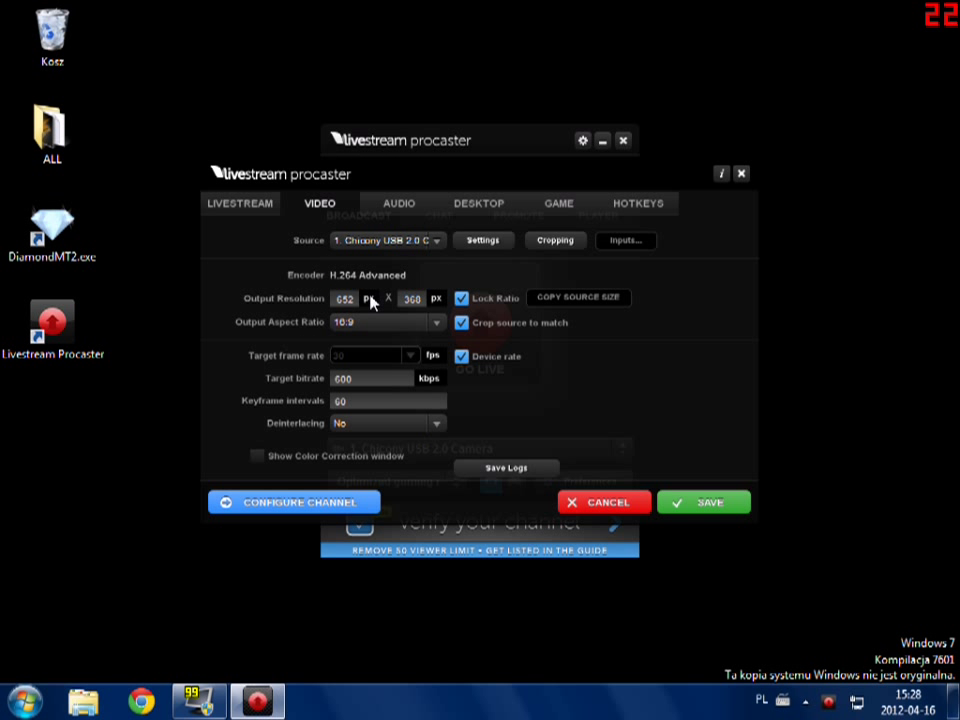
click(416, 210)
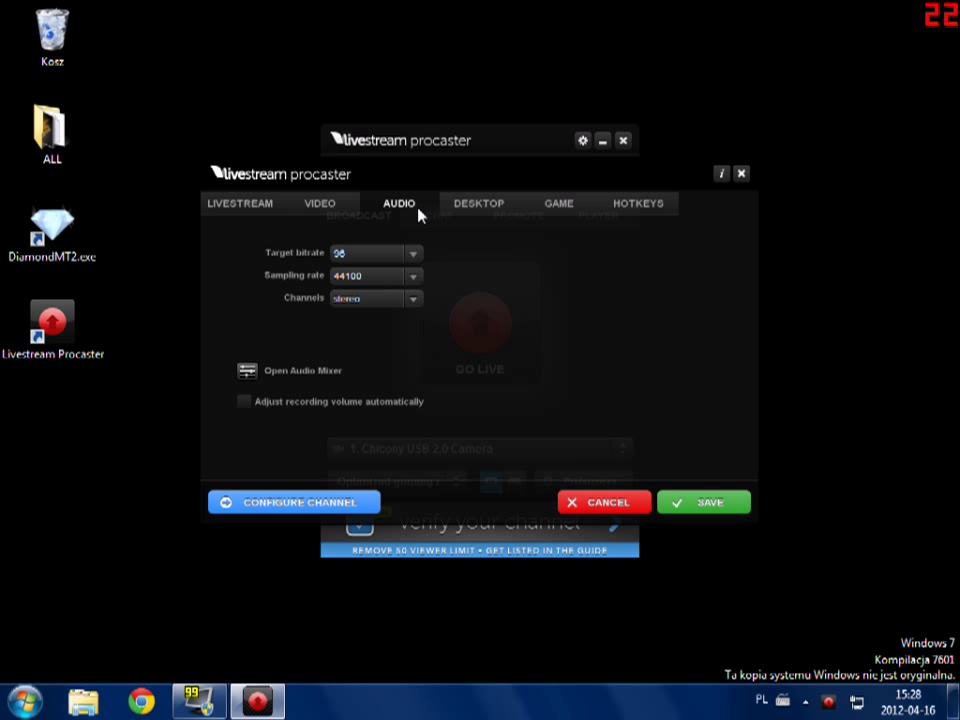
click(407, 277)
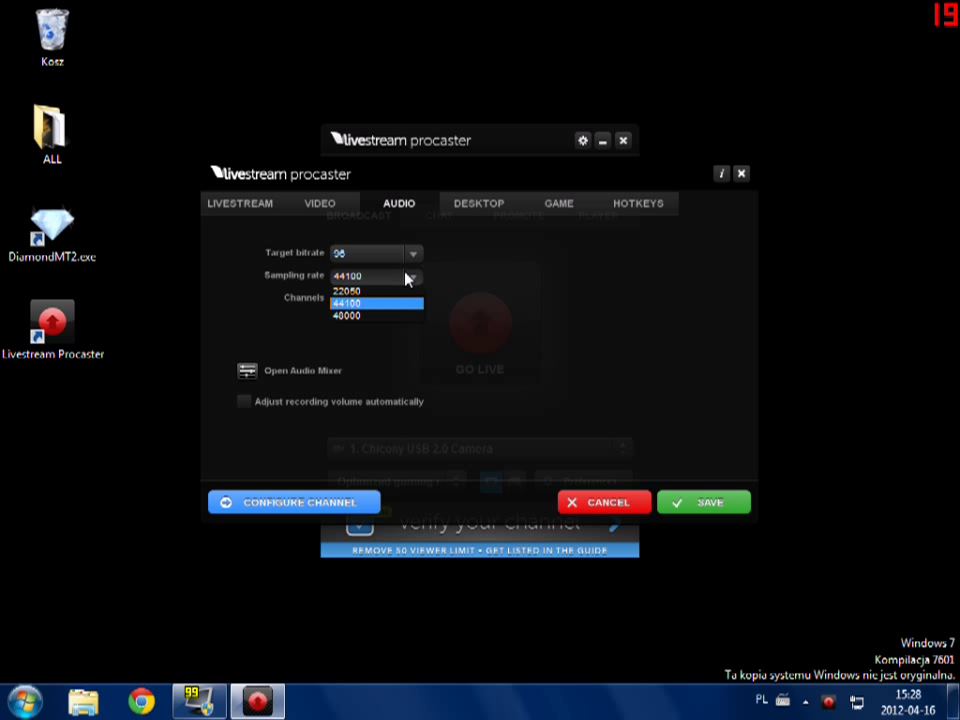
click(408, 286)
click(470, 205)
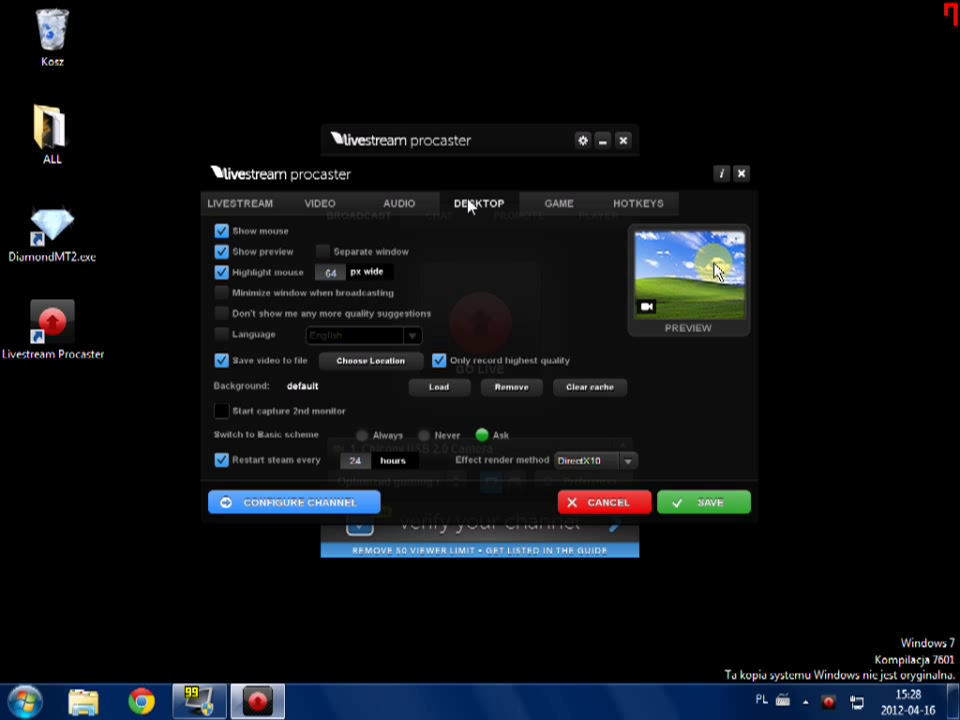
click(221, 334)
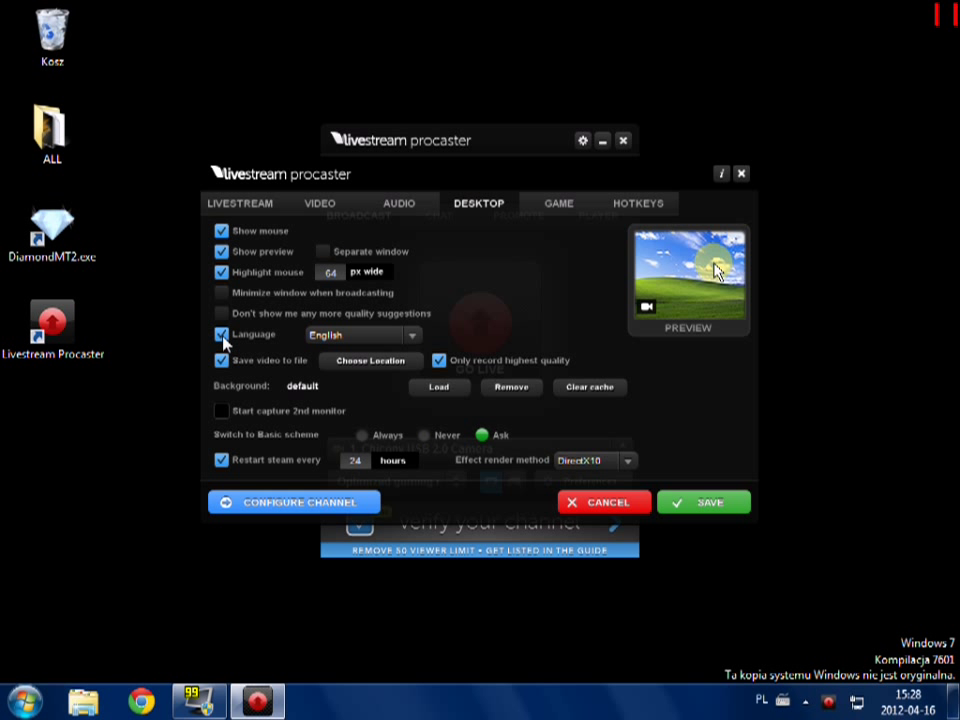
click(221, 334)
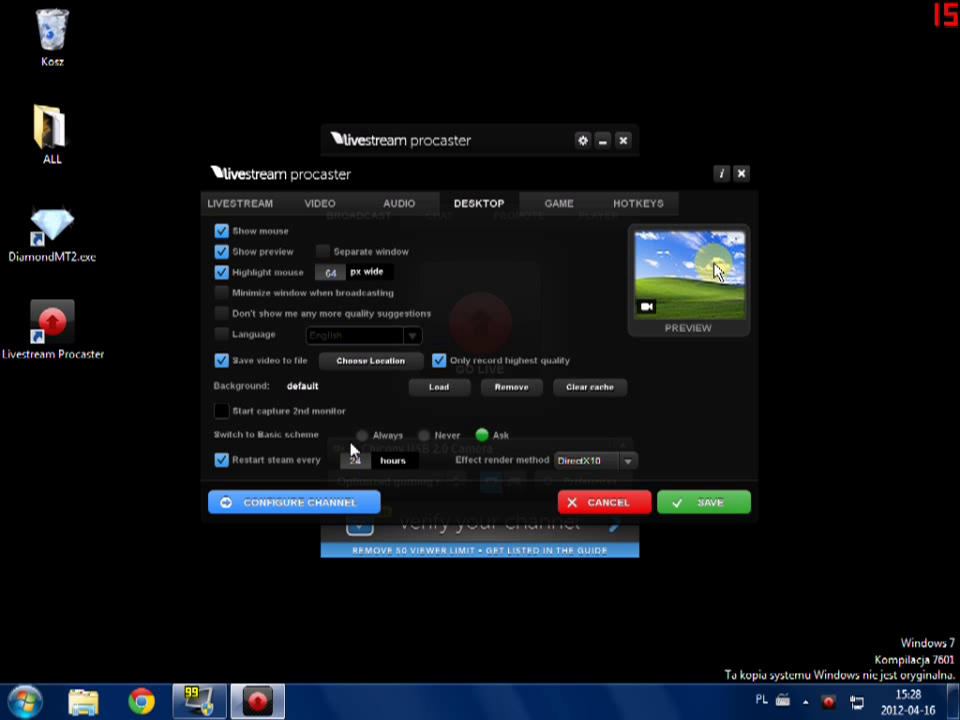
Check the game overlay's position choices, try White as its text color and return it to Status dependent.
click(556, 211)
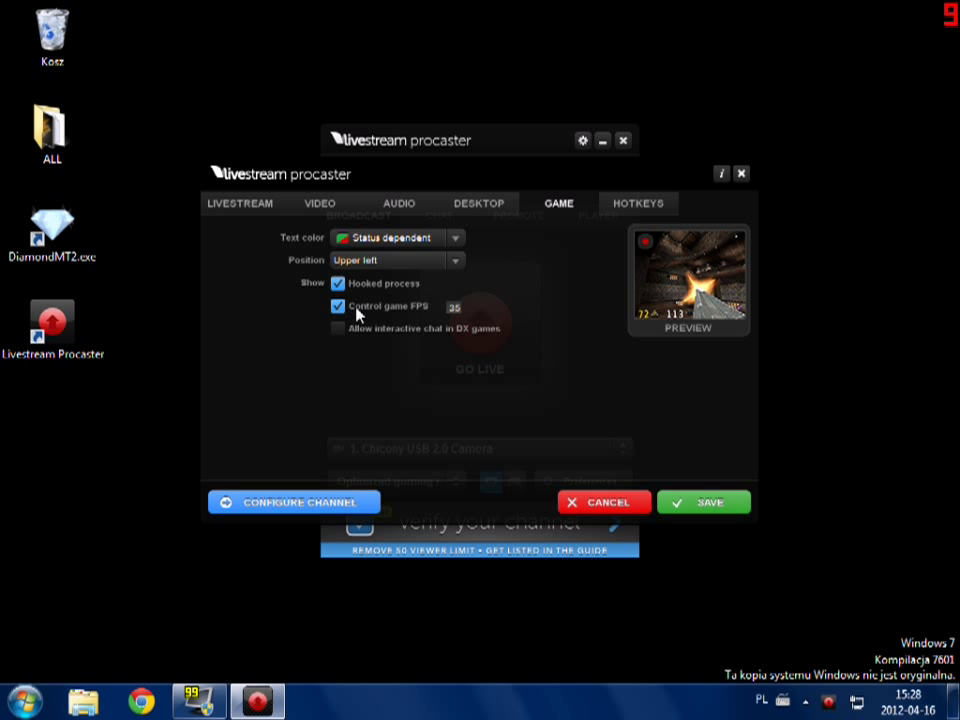
click(381, 260)
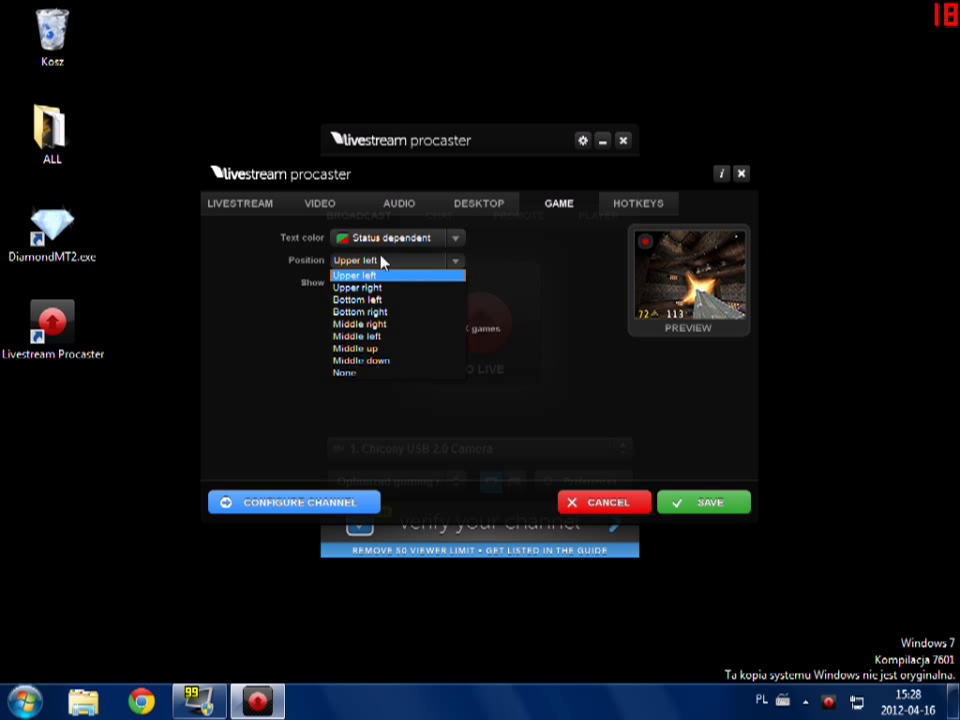
click(381, 260)
click(381, 240)
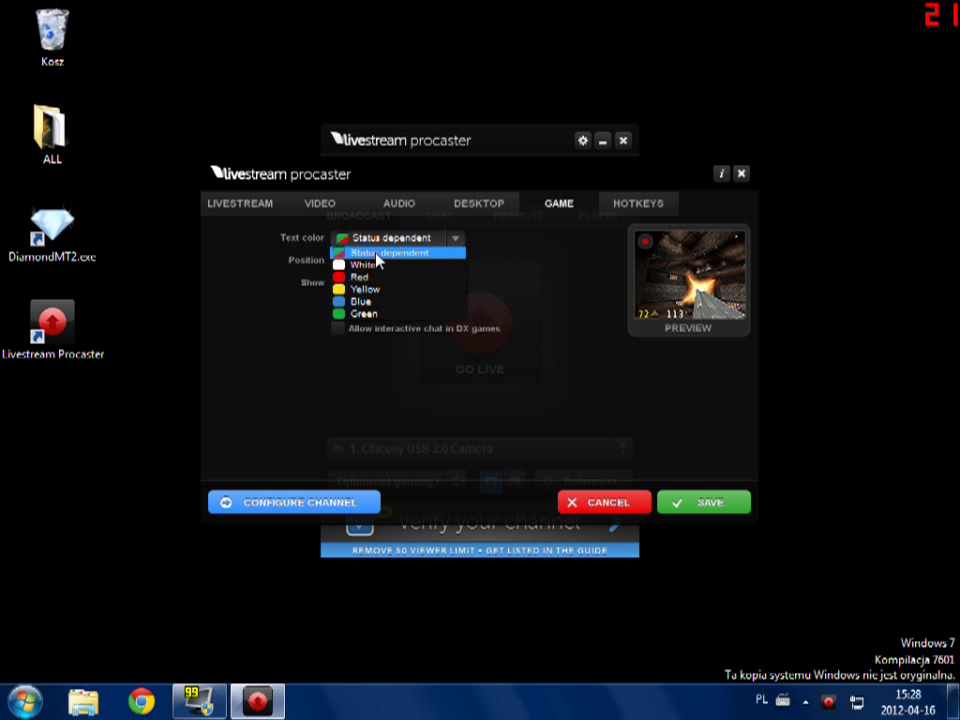
click(376, 262)
click(371, 242)
click(373, 265)
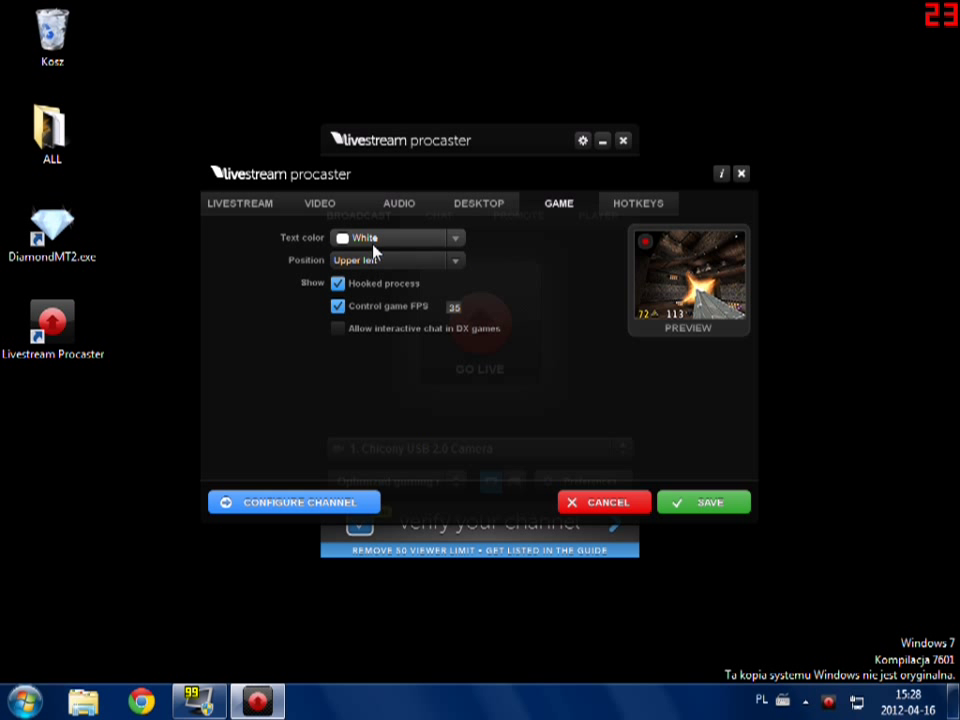
click(371, 243)
click(378, 253)
Review the hotkey assignments and save the preferences.
click(640, 212)
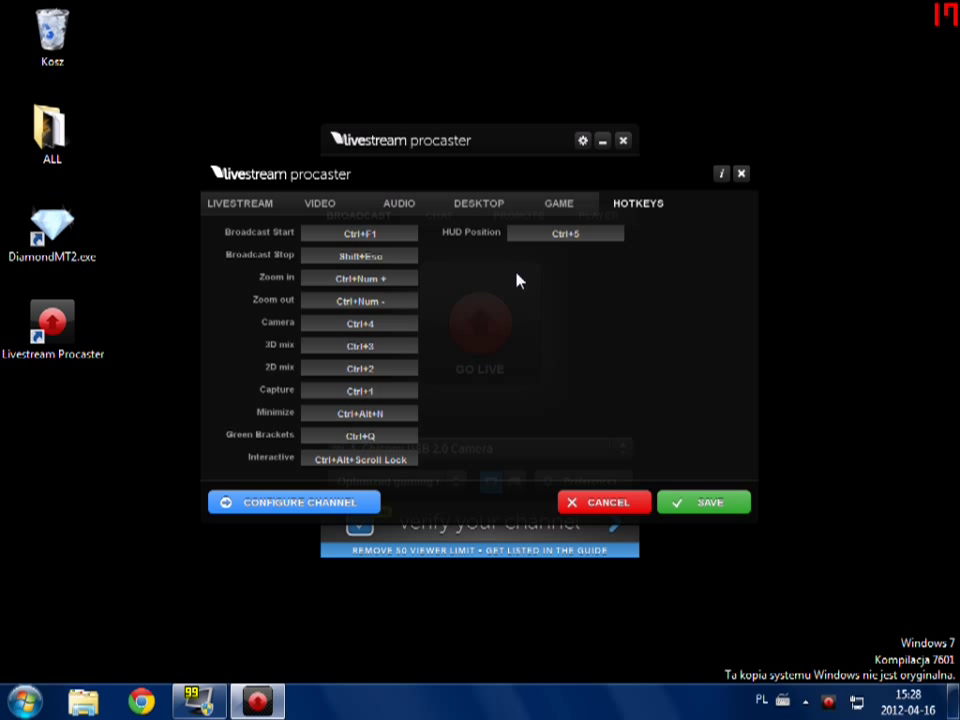
click(677, 503)
Try to go live in game casting mode and dismiss the instructions.
click(516, 482)
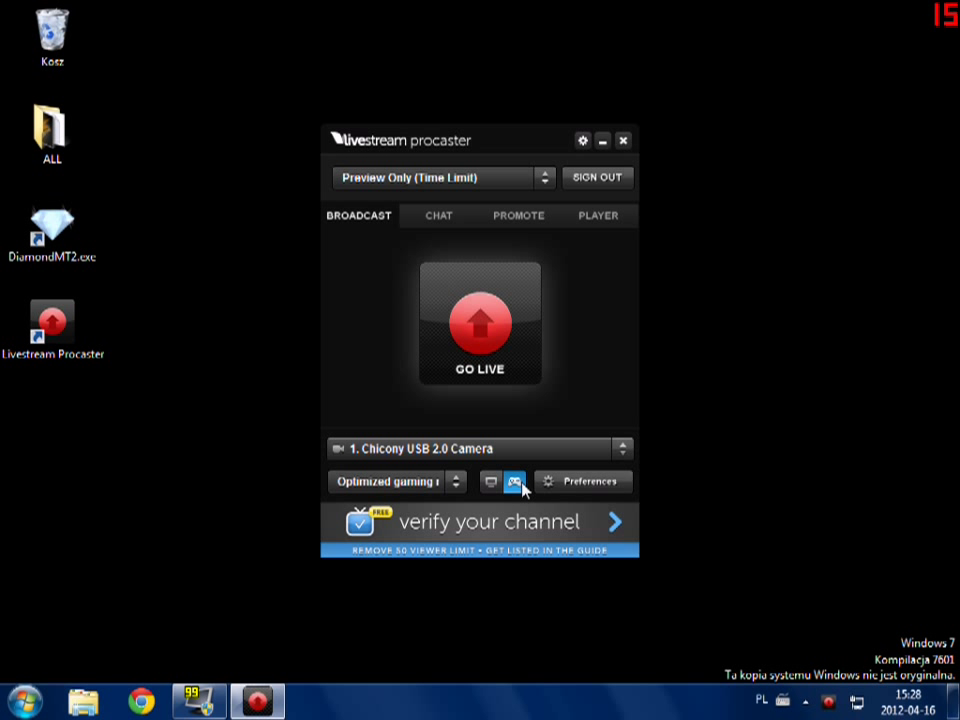
click(490, 310)
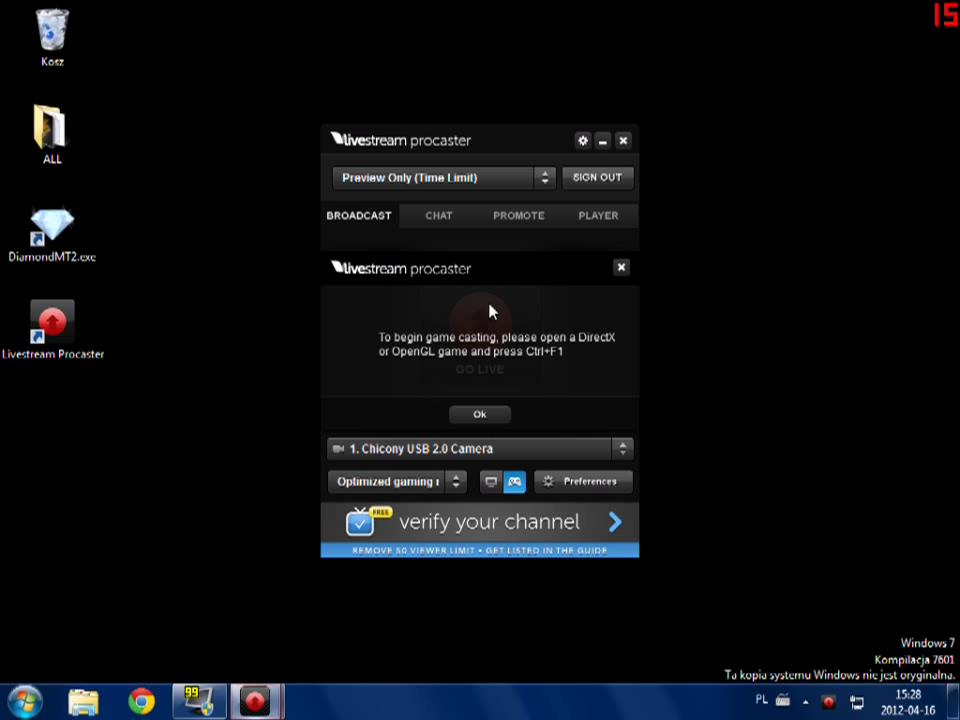
click(480, 413)
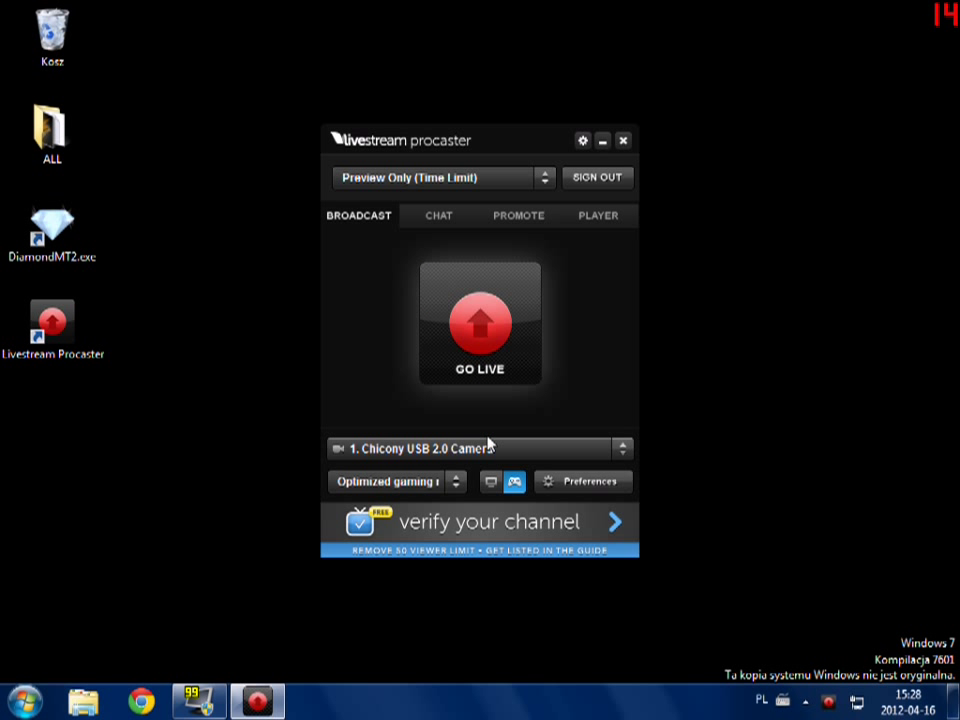
Switch back to desktop casting mode, start the live broadcast and move the Procaster window slightly higher on the desktop.
click(490, 481)
click(486, 326)
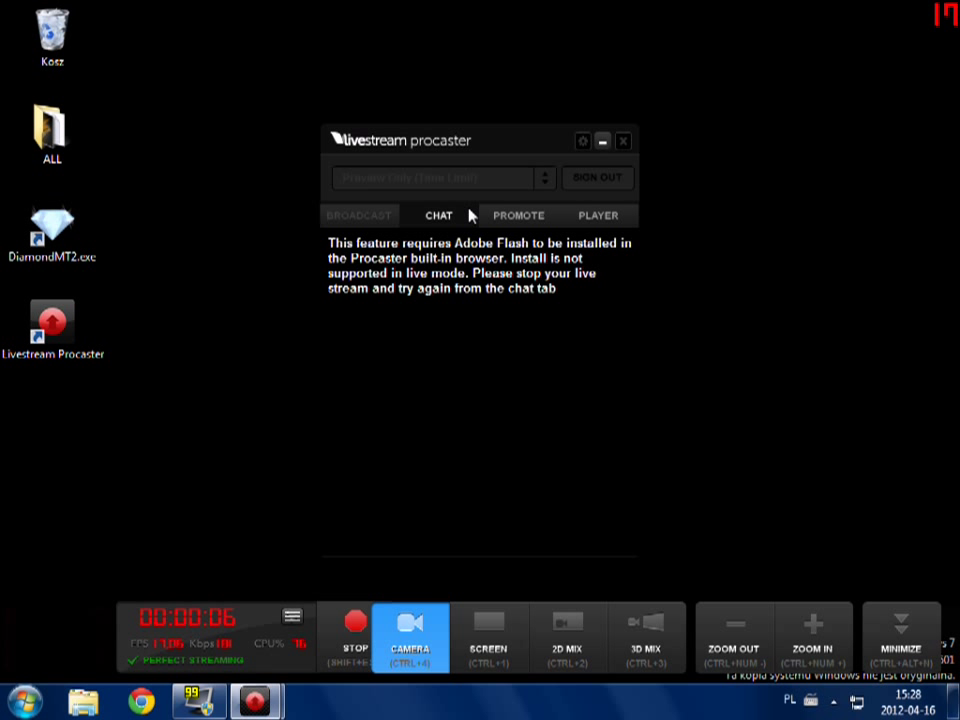
drag(557, 165, 541, 133)
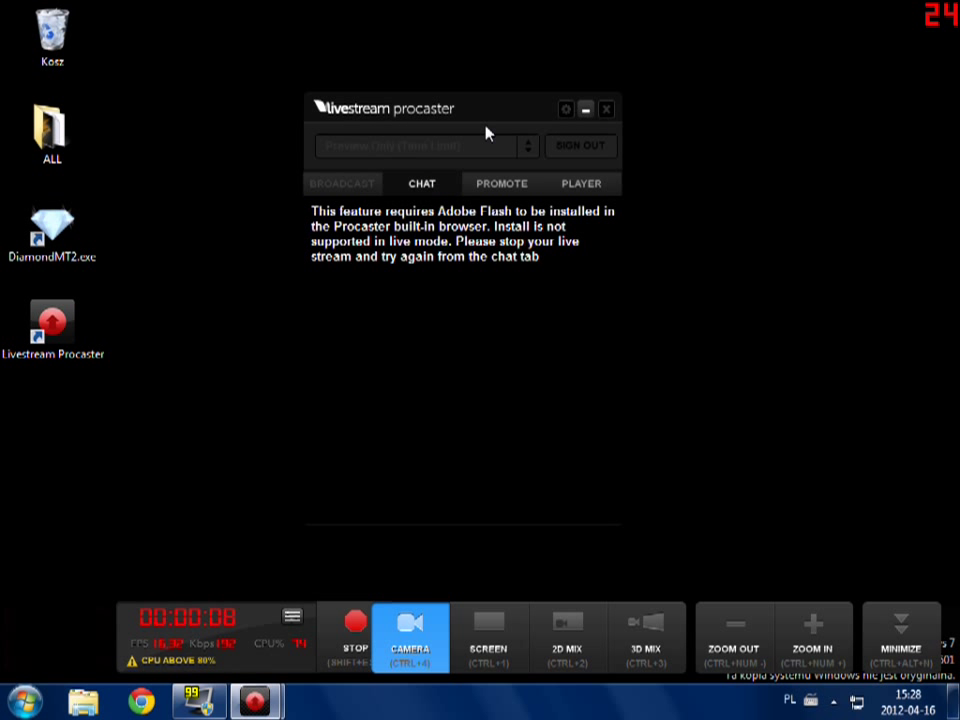
mouse_move(487, 98)
mouse_down()
mouse_move(572, 49)
mouse_move(497, 133)
mouse_move(423, 98)
mouse_move(492, 96)
mouse_up()
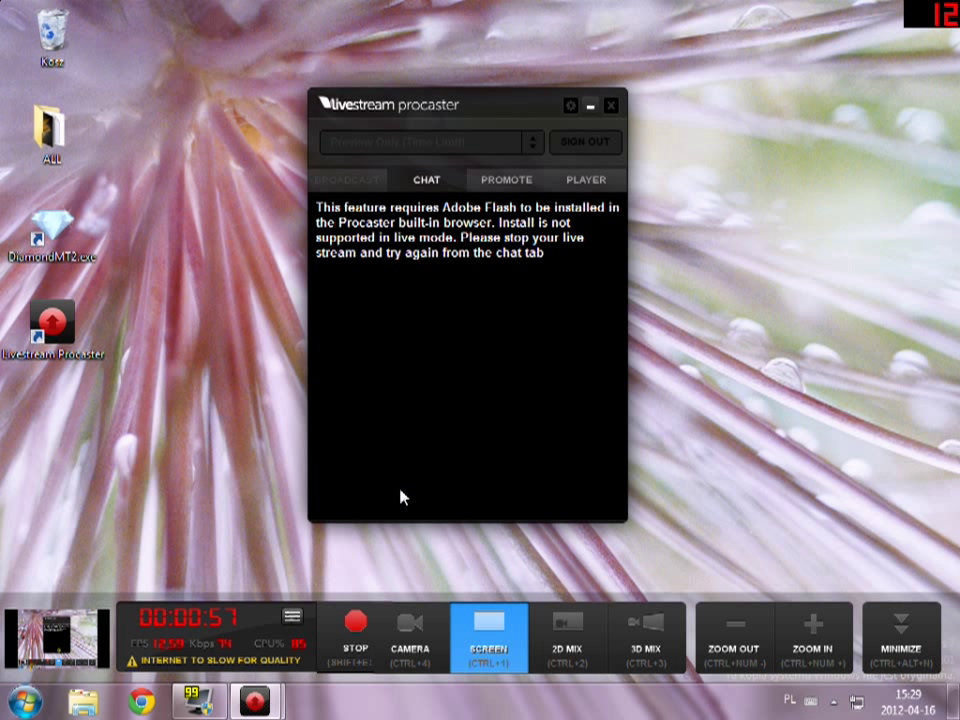
Zoom the broadcast screen area in and back out twice.
click(830, 645)
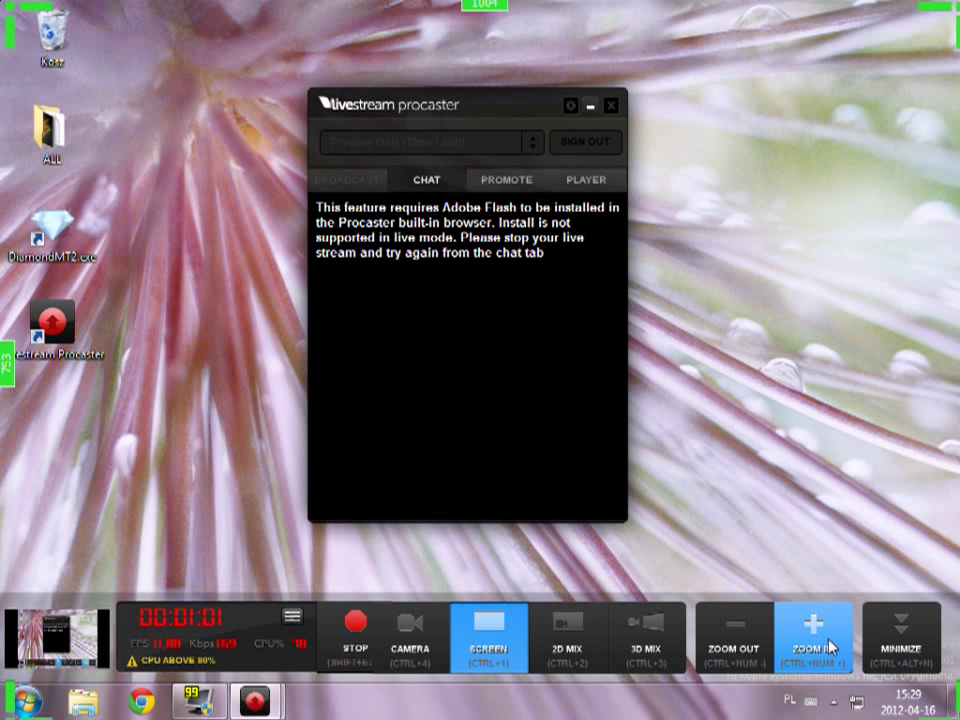
click(735, 635)
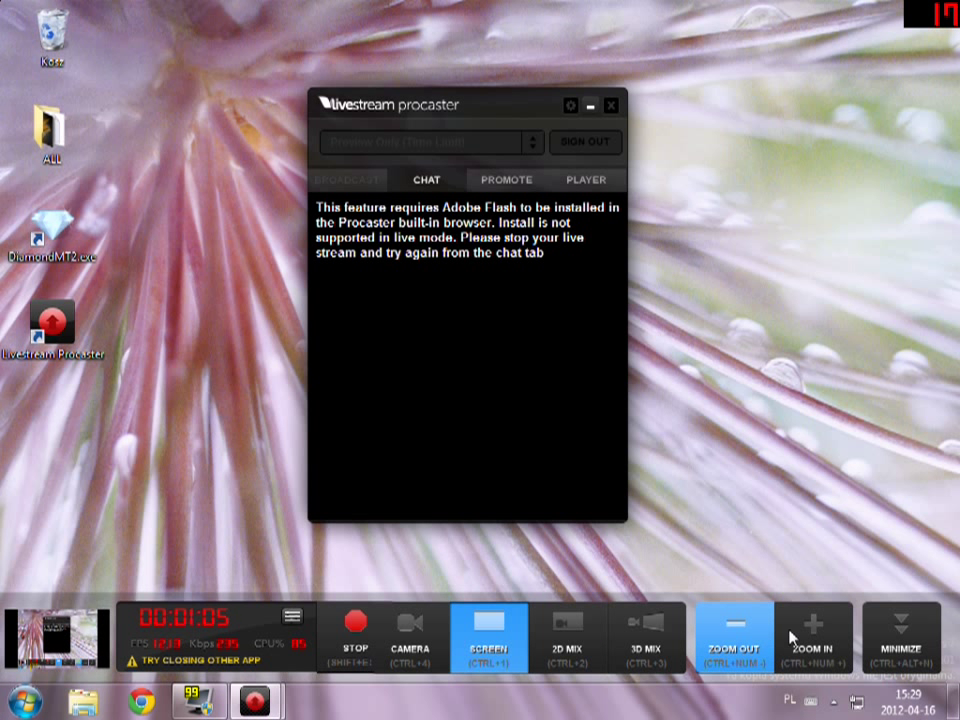
click(810, 630)
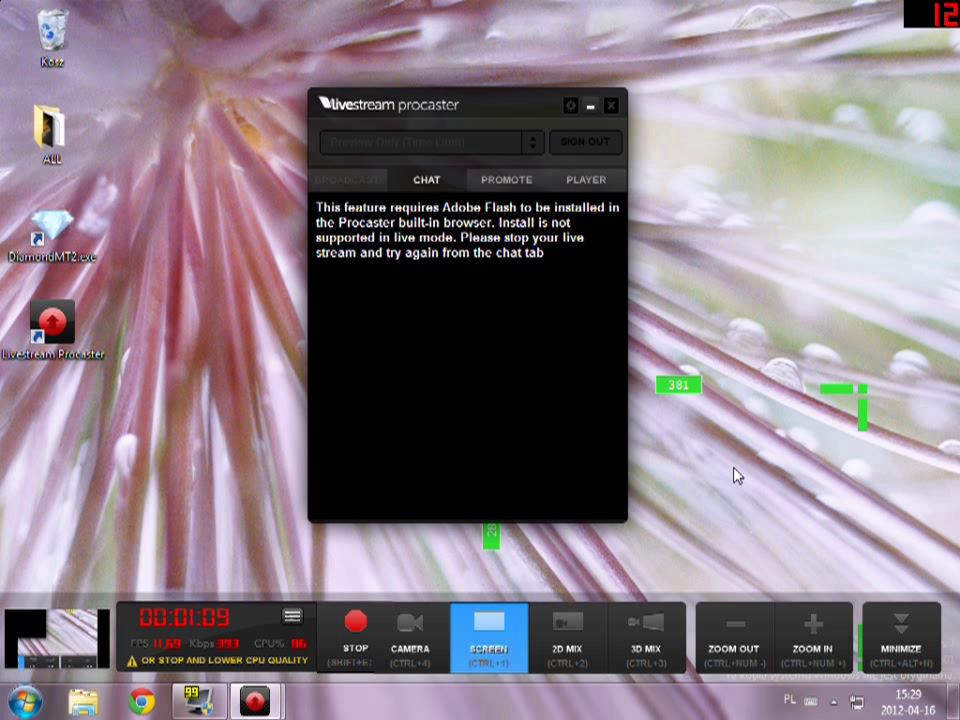
click(729, 641)
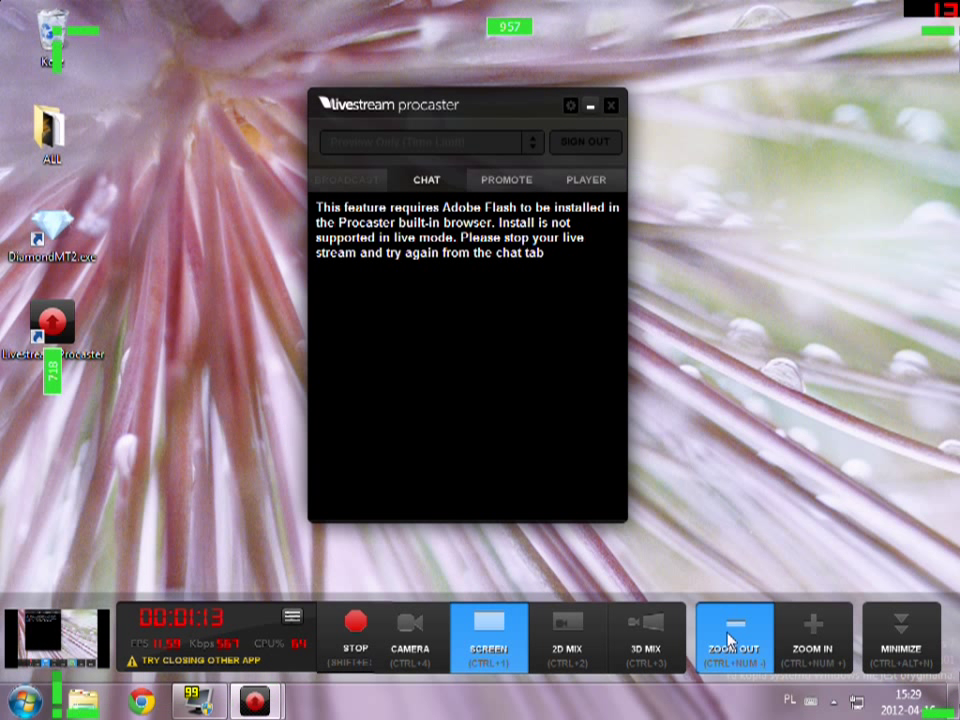
Minimize the broadcast control bar and bring it back.
click(881, 622)
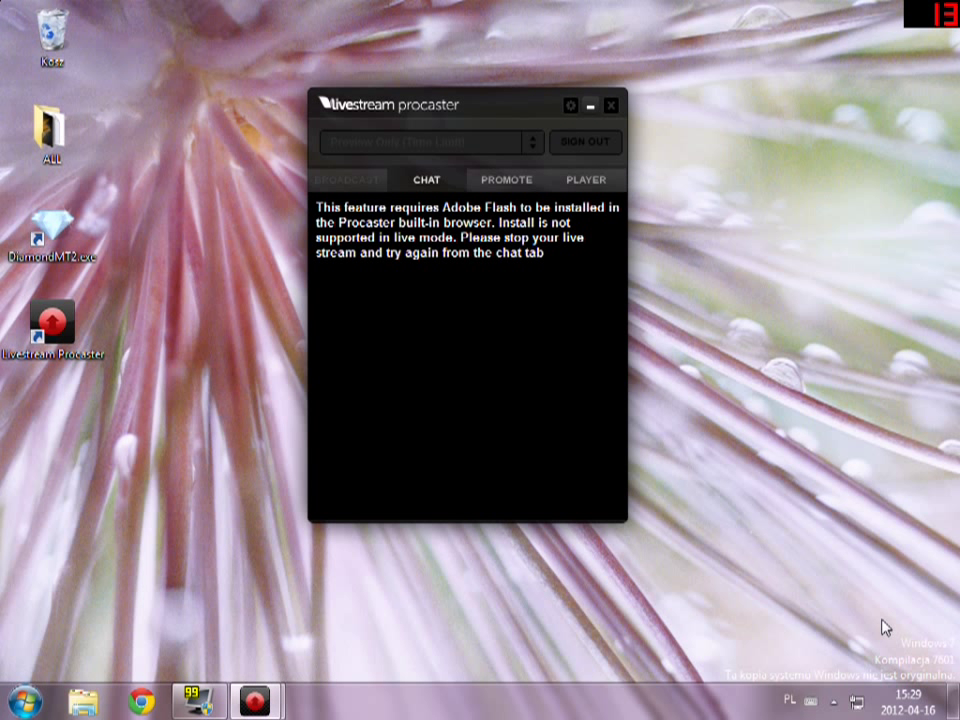
click(833, 701)
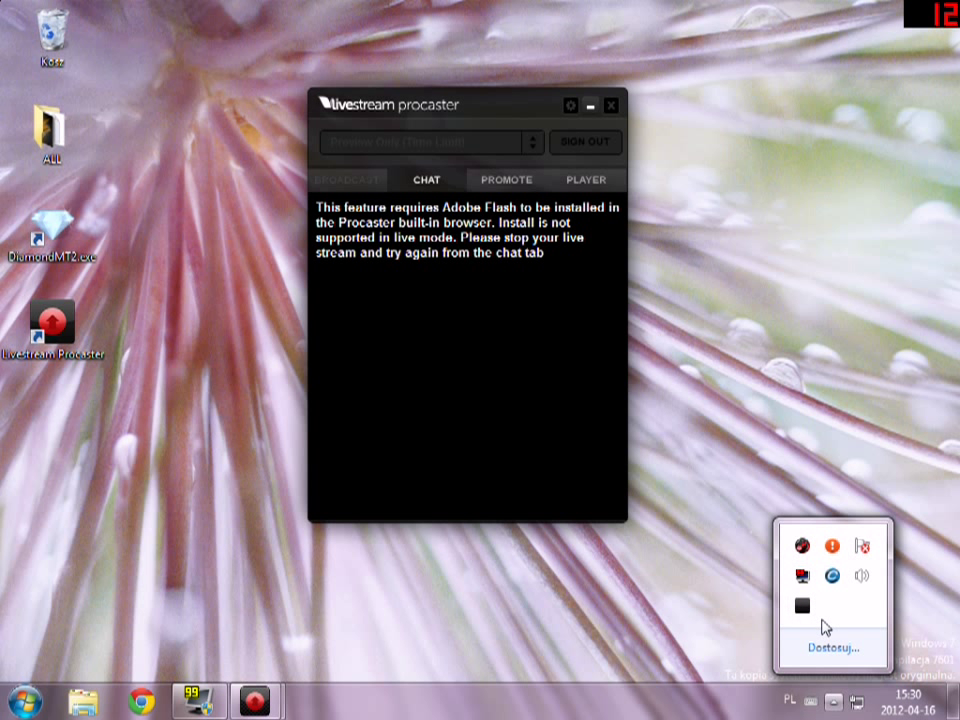
click(254, 700)
click(313, 664)
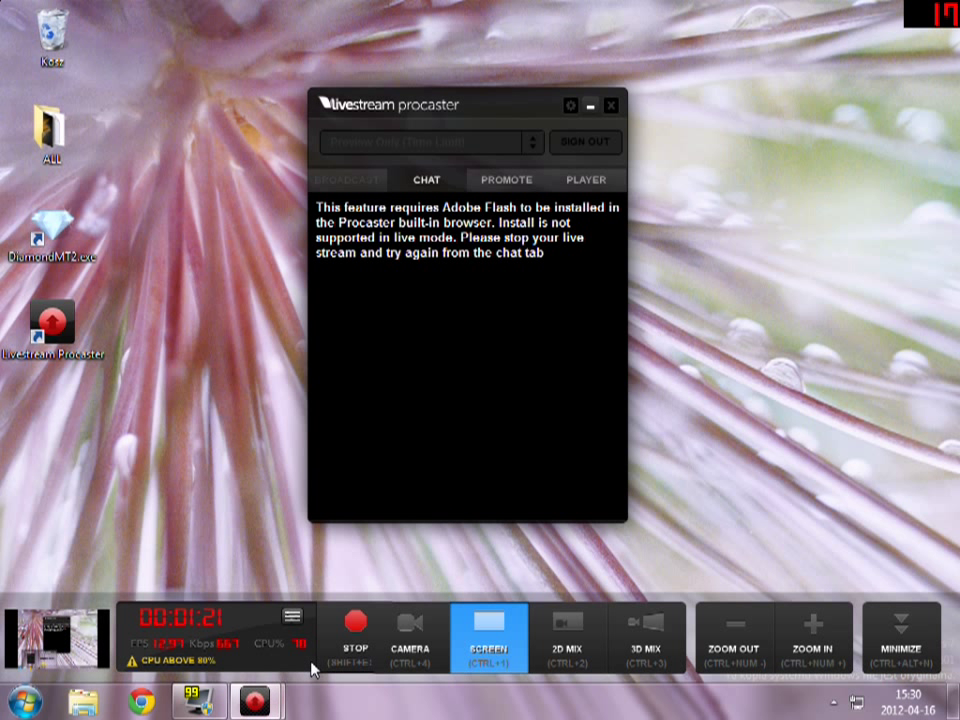
Stop the live broadcast and delete its recording from the Livestream server.
click(345, 625)
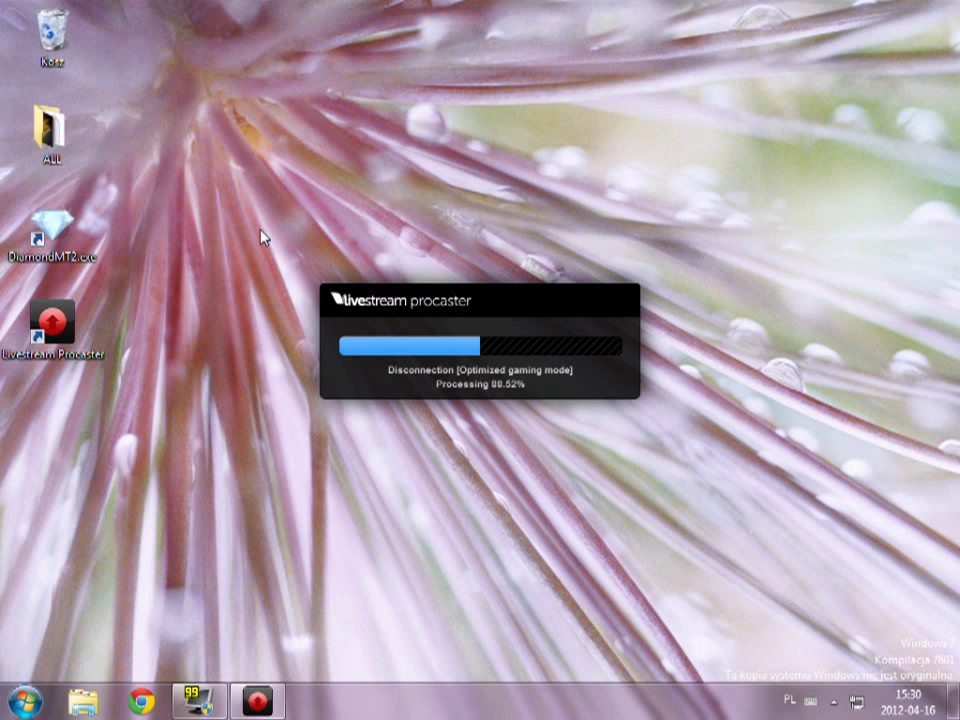
drag(261, 229, 673, 454)
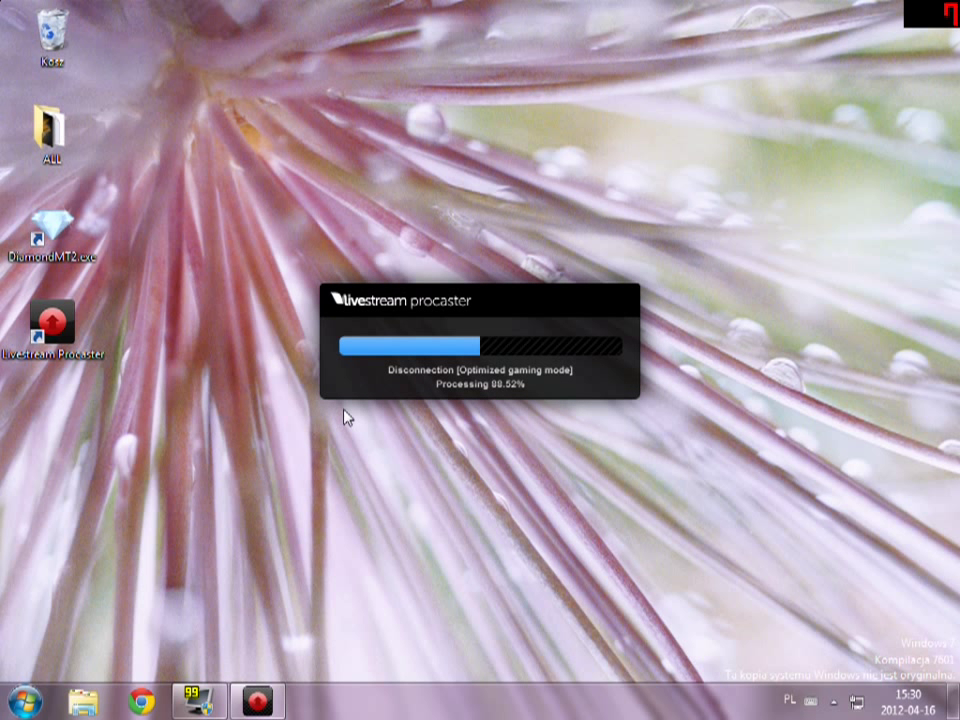
click(370, 402)
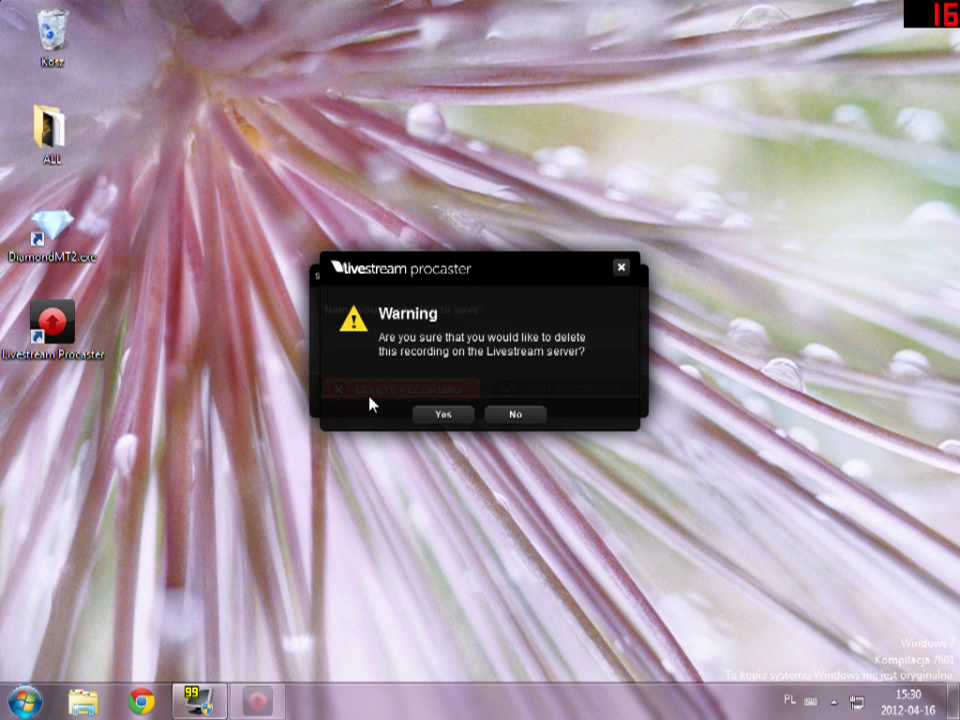
click(497, 414)
click(458, 394)
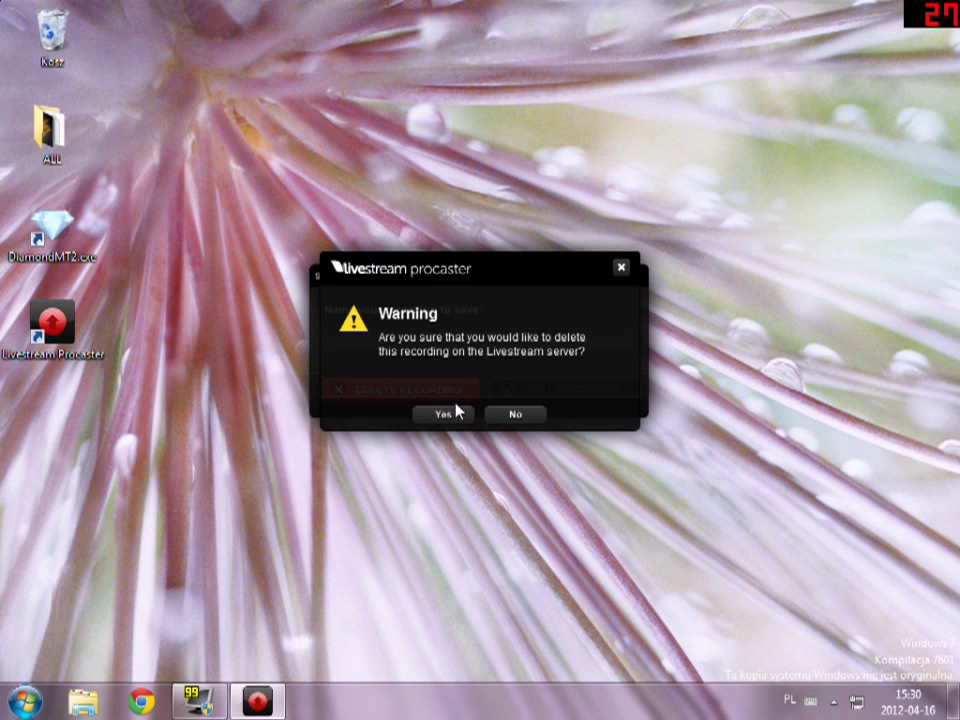
click(455, 412)
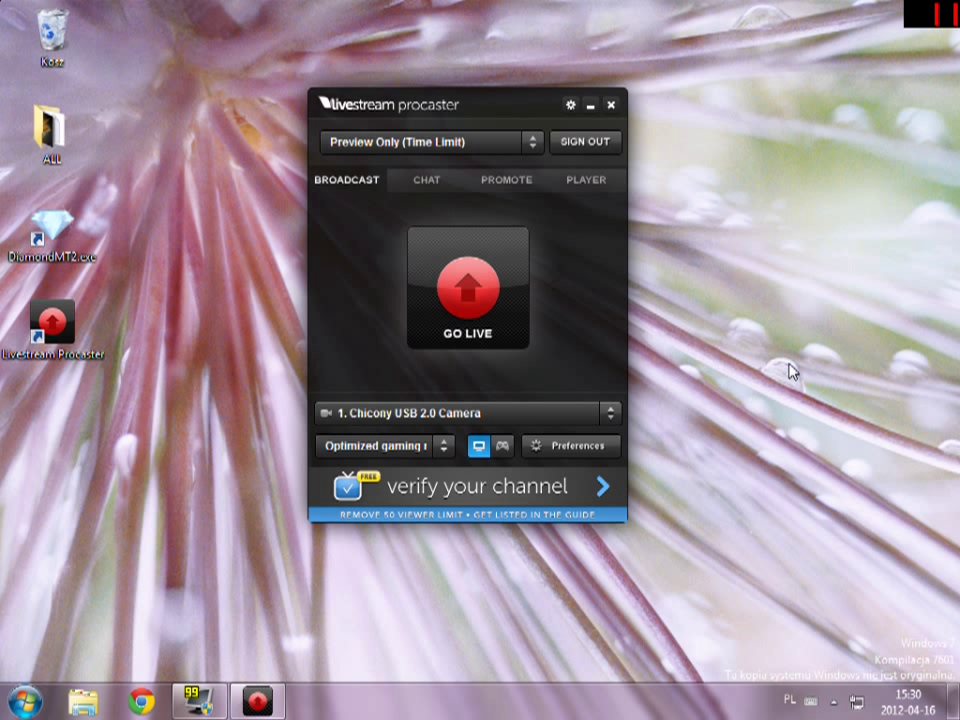
drag(689, 2, 814, 683)
drag(647, 4, 754, 681)
drag(658, 4, 721, 711)
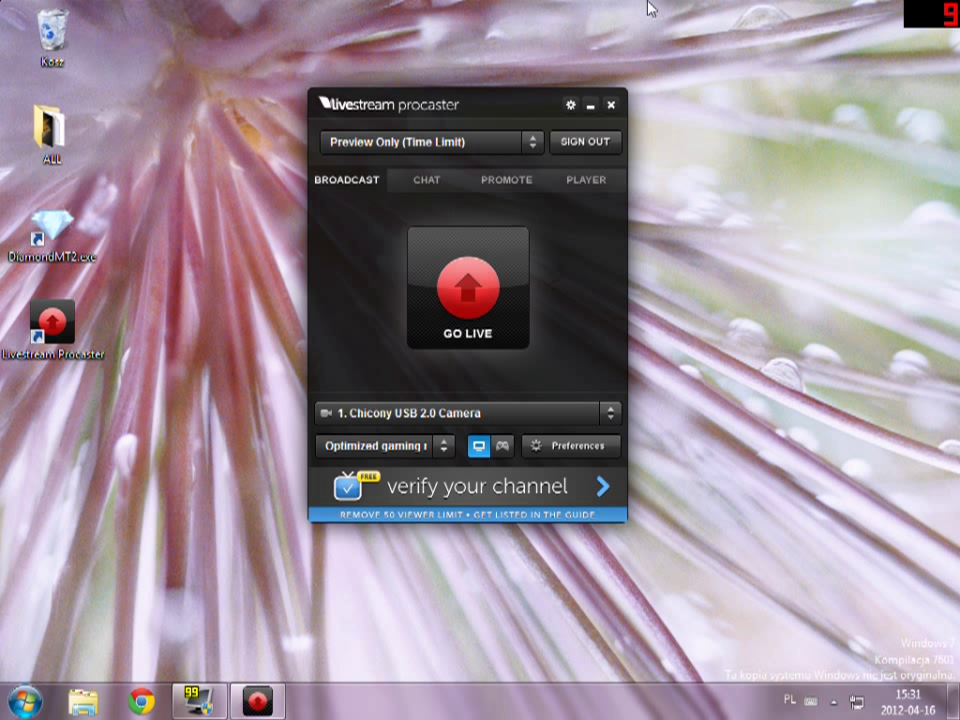
drag(636, 1, 722, 716)
drag(636, 1, 729, 682)
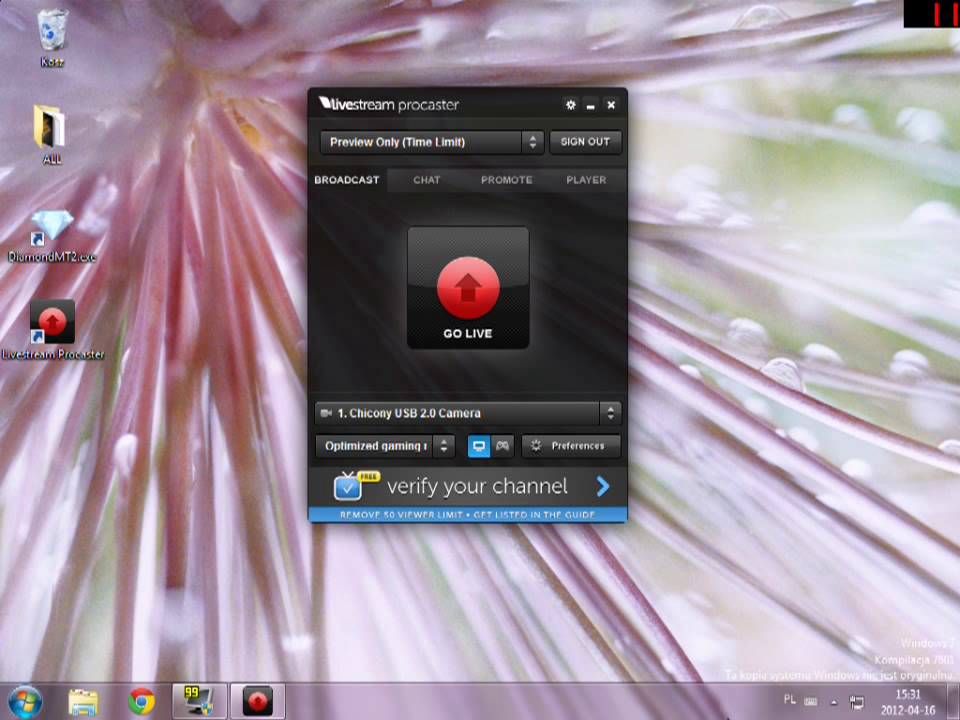